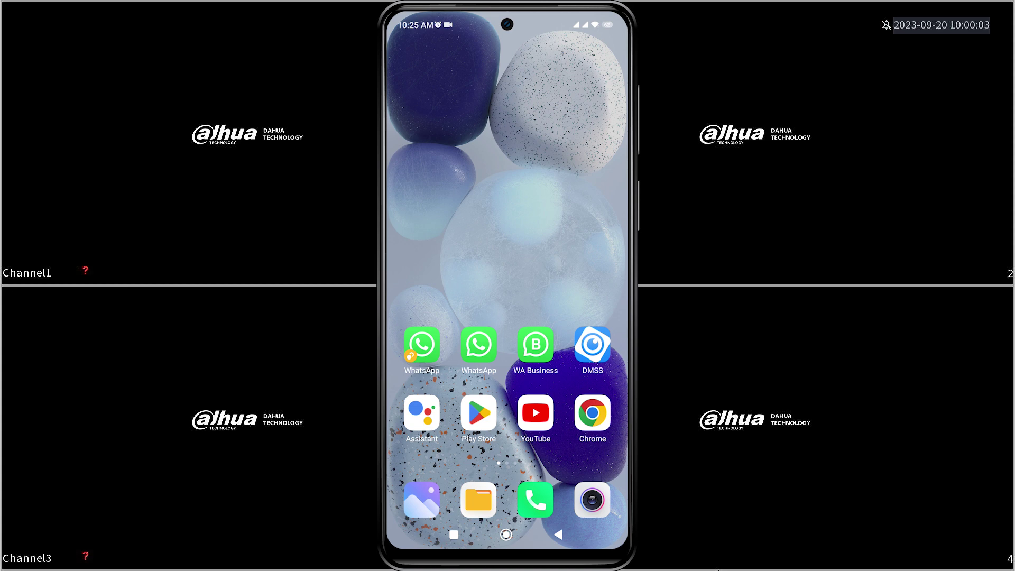
Start DMSS playback of the Dahua XVR's Channel1.
click(592, 345)
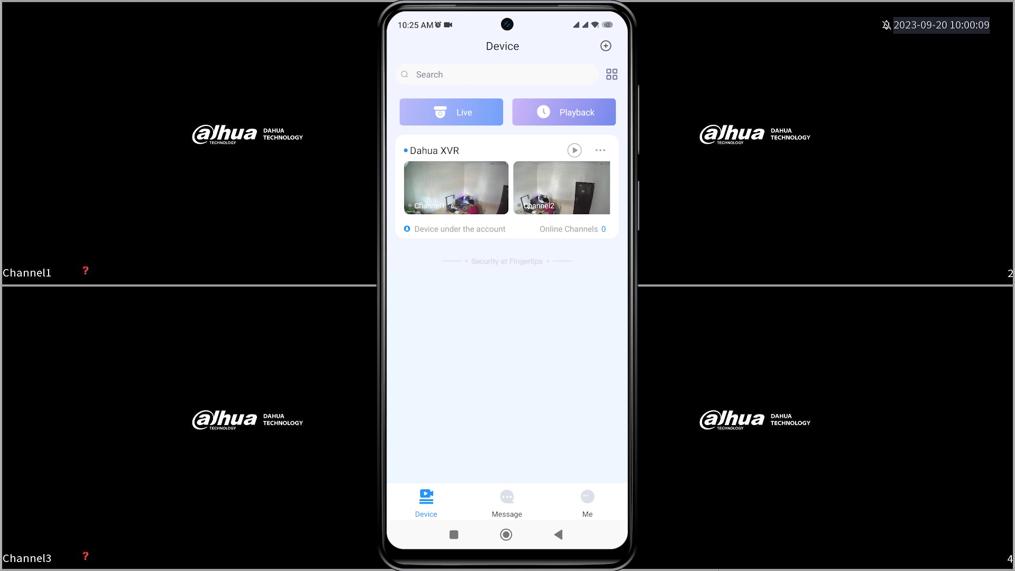
click(563, 112)
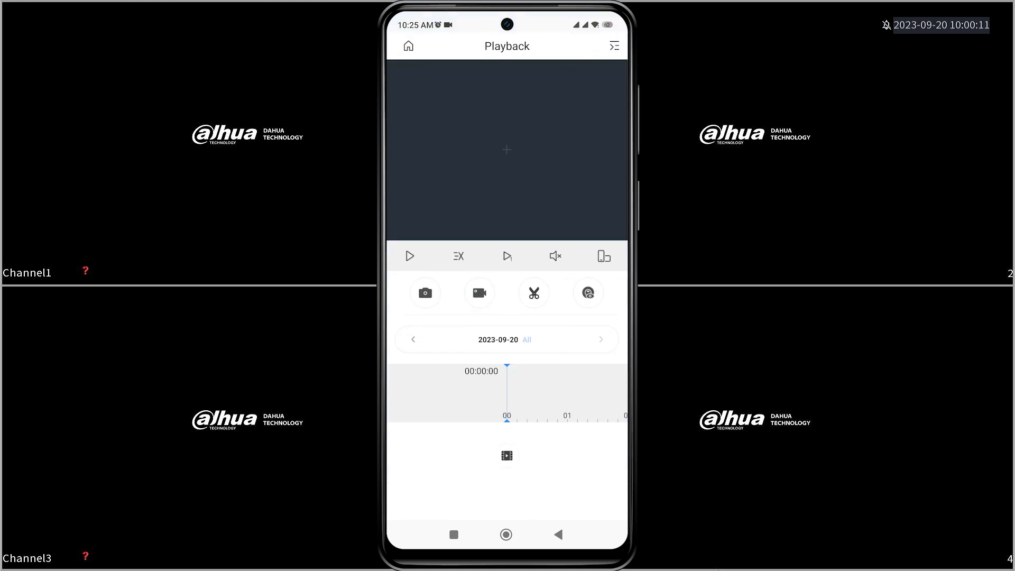
click(506, 151)
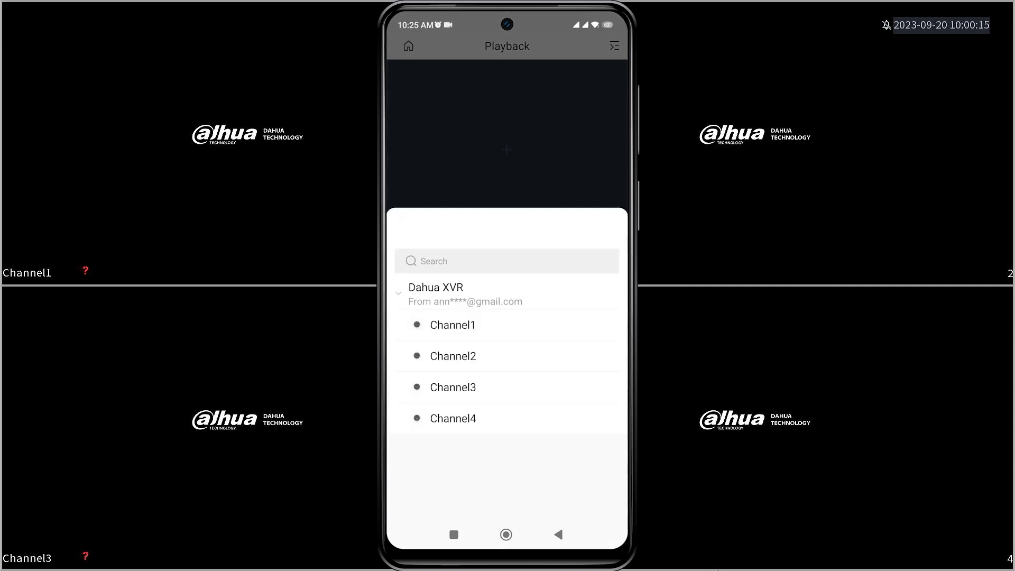
click(609, 323)
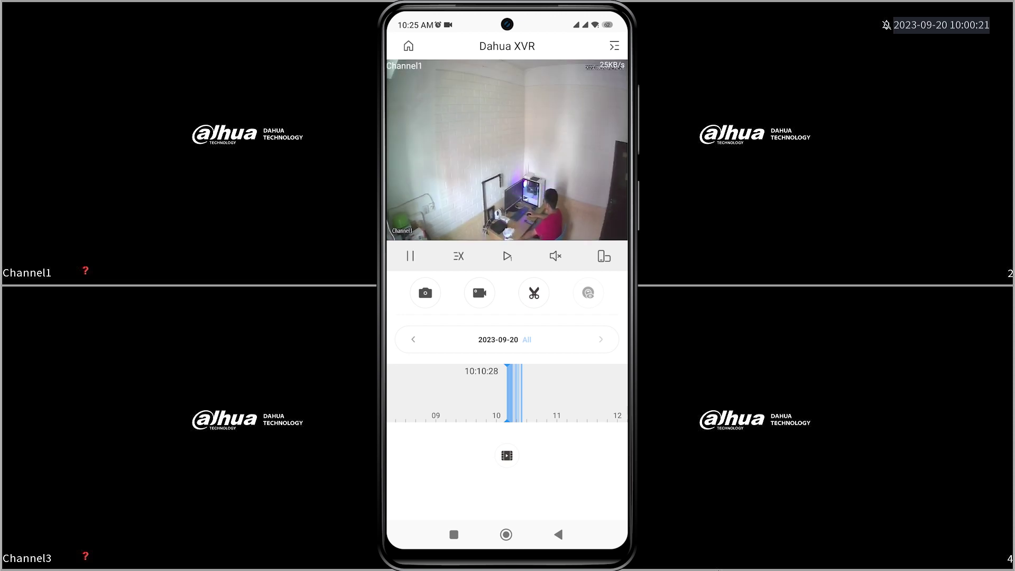
Search Channel1 recordings for 20 September 2023 with record type All.
click(497, 339)
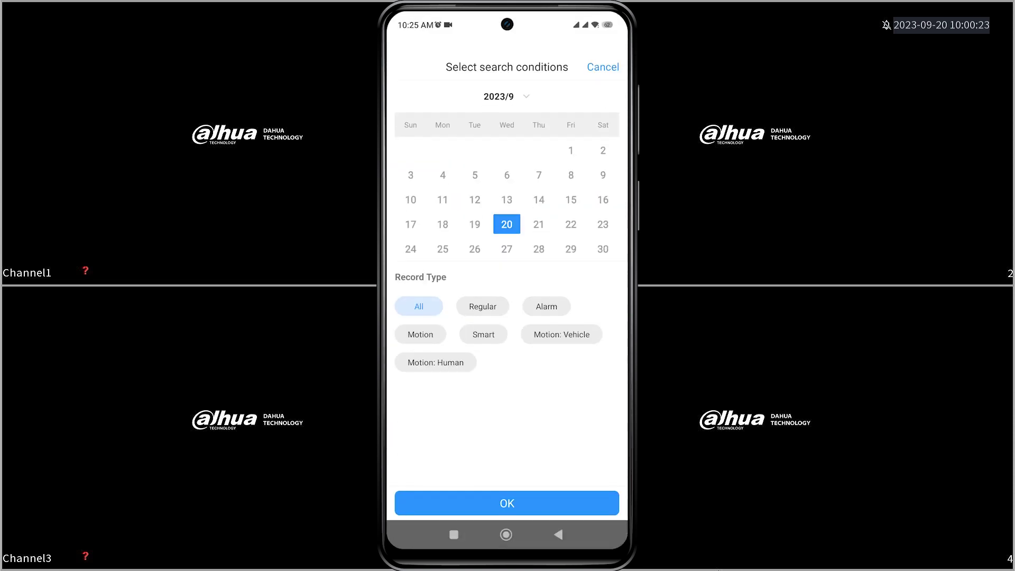
click(513, 226)
click(420, 306)
click(507, 502)
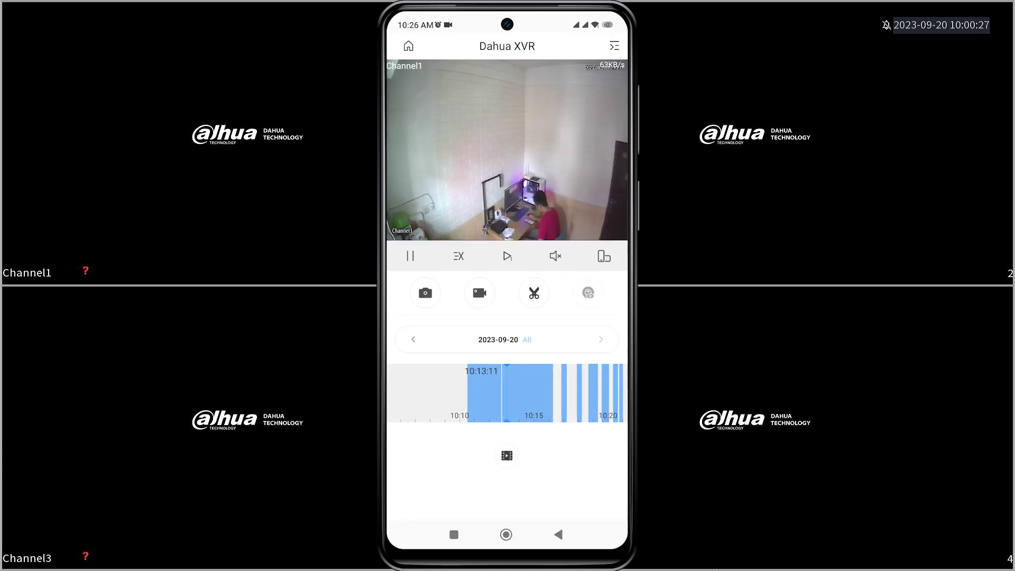
Cut the Channel1 clip from 10:13:16 to 10:14:59 and download it.
click(534, 293)
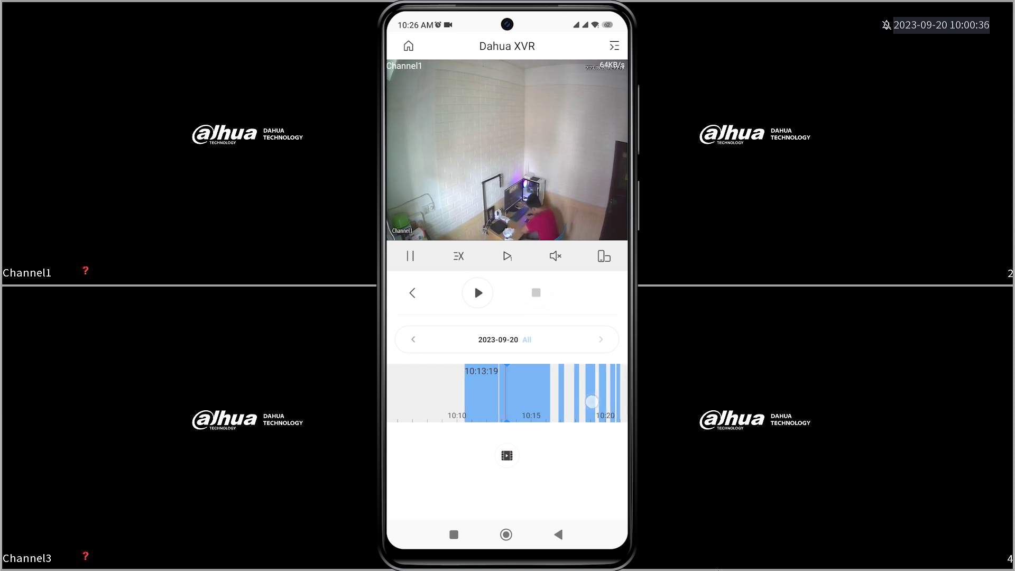
drag(602, 404, 575, 405)
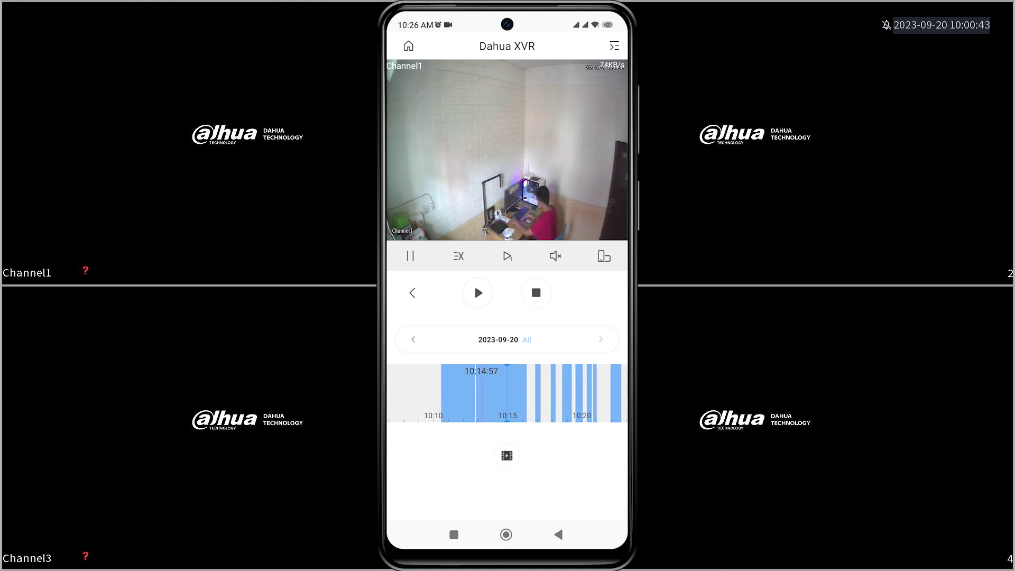
click(536, 293)
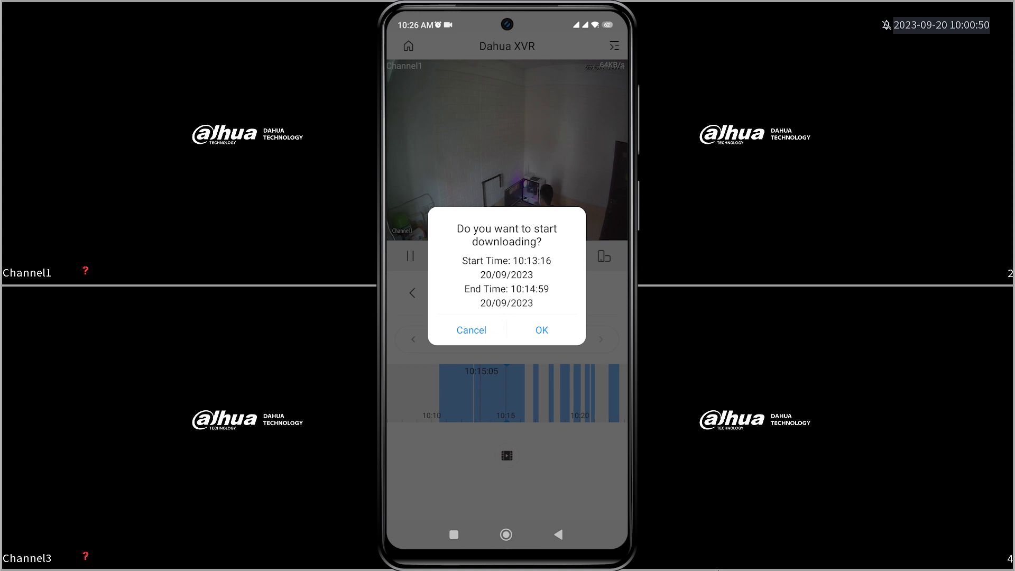
click(542, 330)
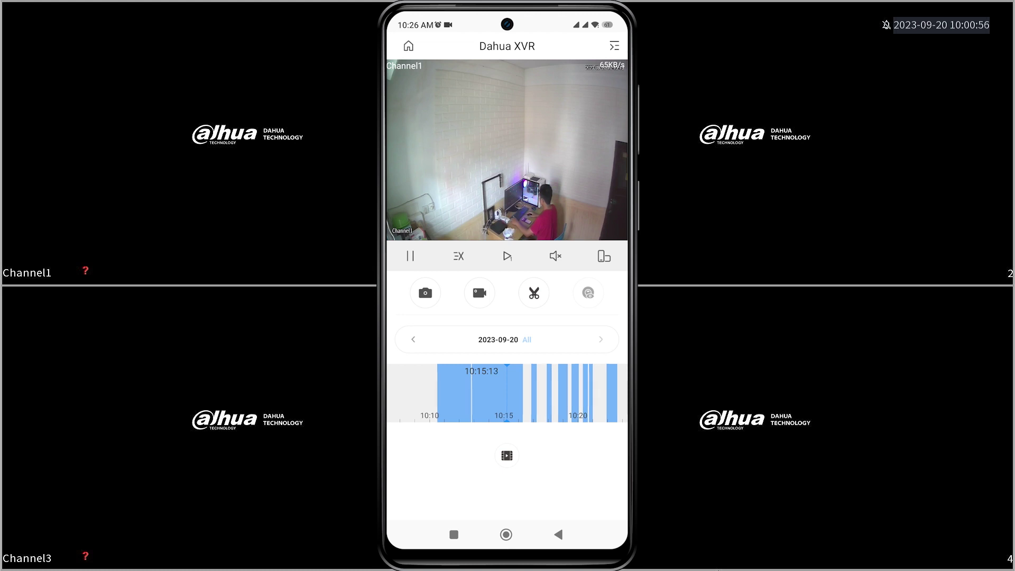
Export the downloaded video from My Files as MP4 to Movies, then leave DMSS.
click(409, 46)
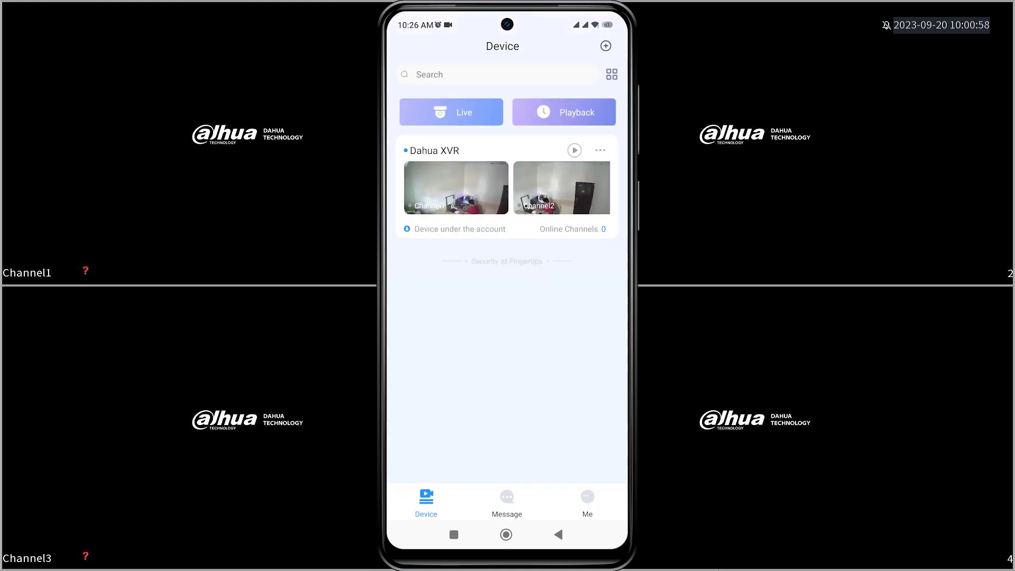
click(586, 502)
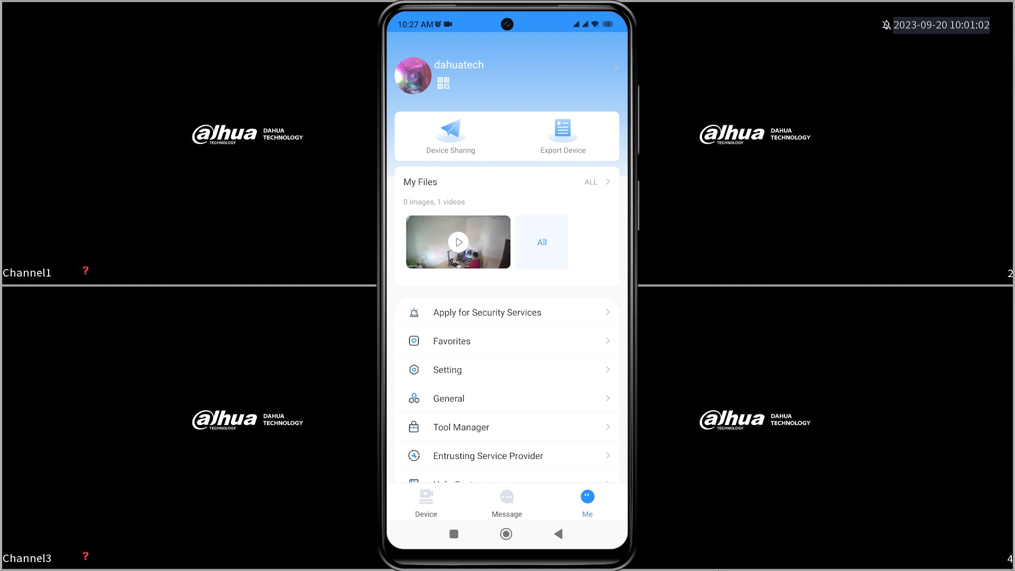
click(599, 187)
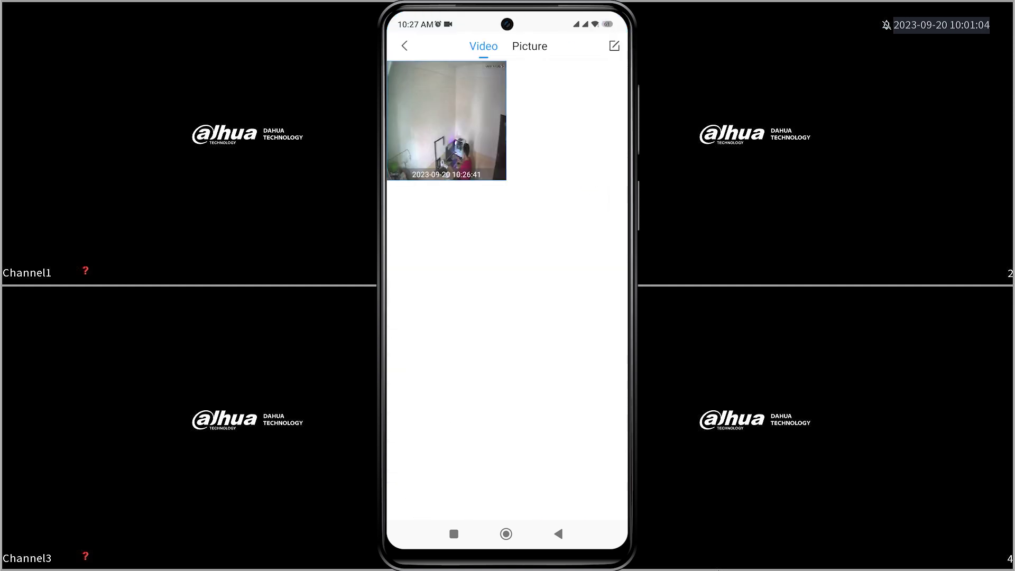
click(461, 118)
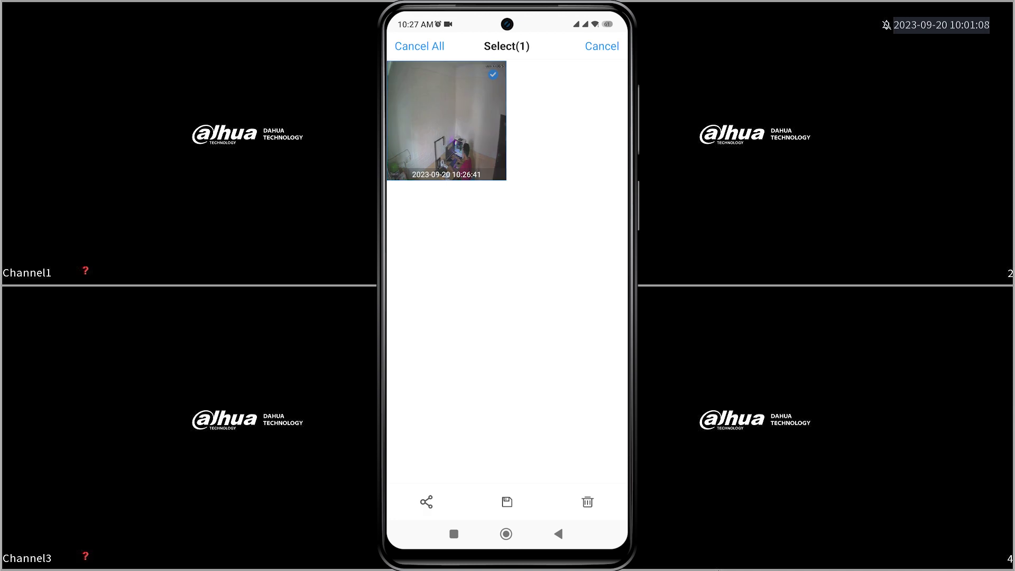
click(507, 501)
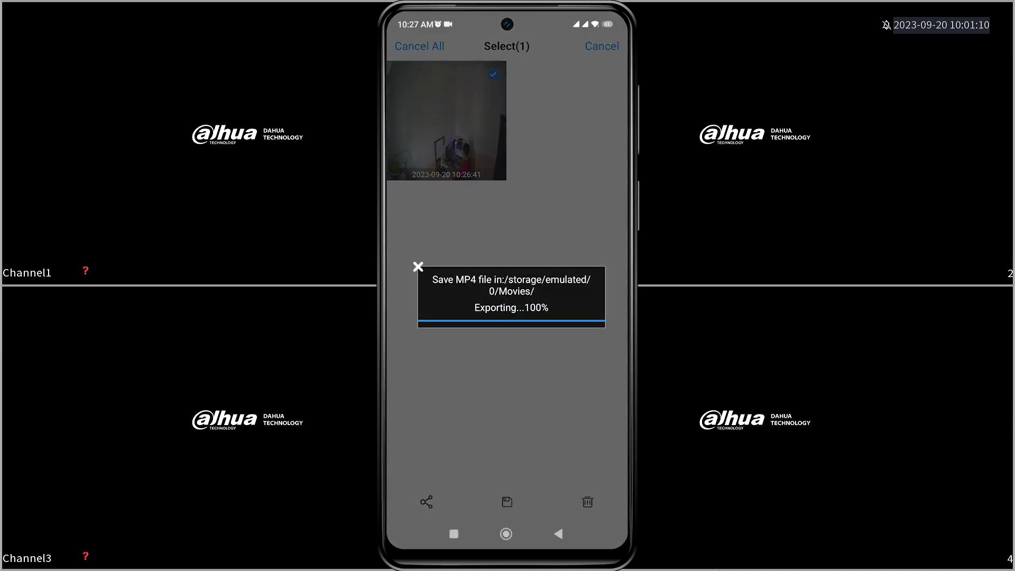
click(506, 533)
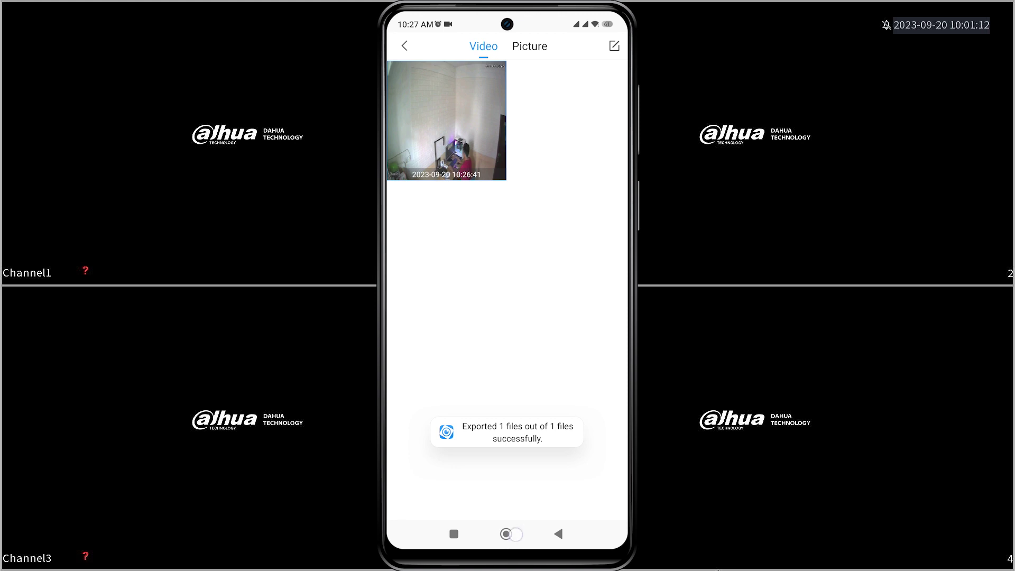
click(478, 499)
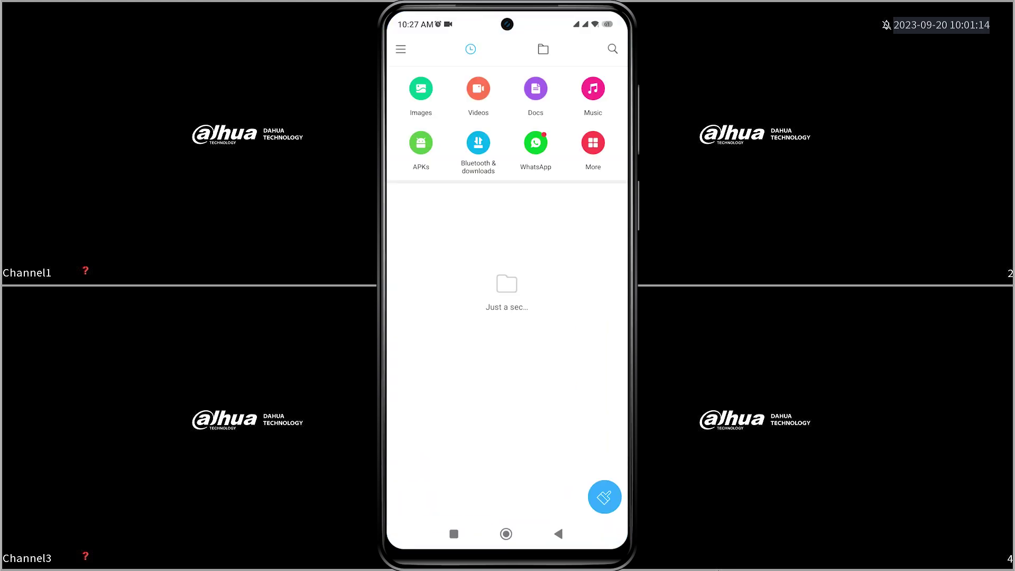
Play 20230920102641.mp4 from the Movies folder in File Manager.
click(542, 49)
click(479, 187)
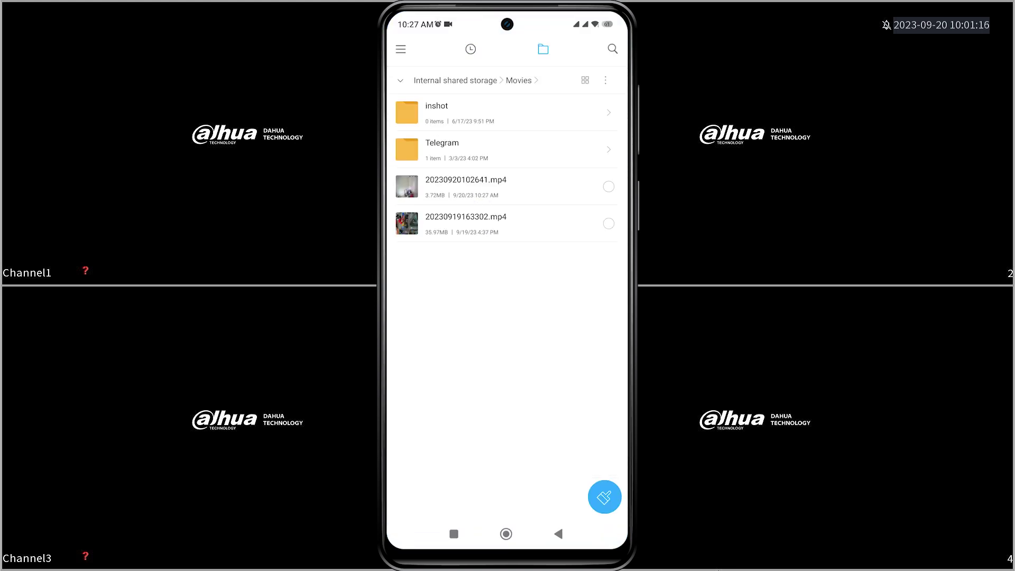
click(492, 186)
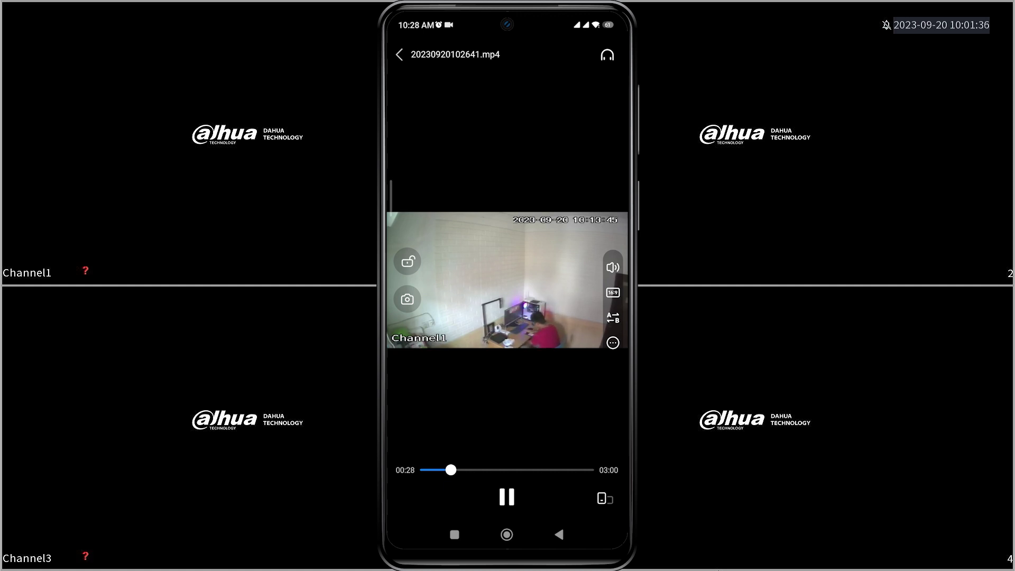
Close the video player and return to DMSS's Me page showing My Files.
click(507, 534)
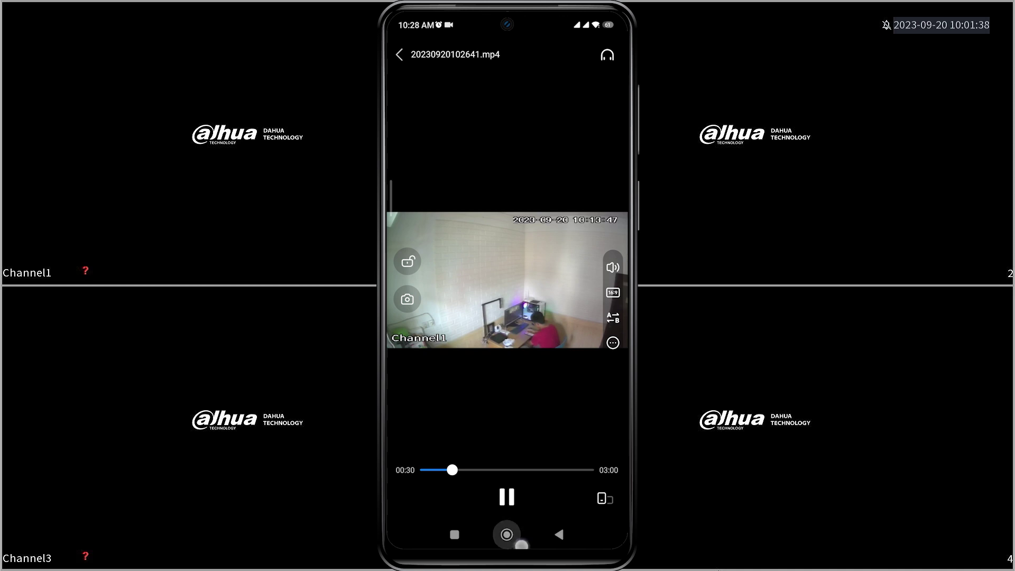
click(584, 345)
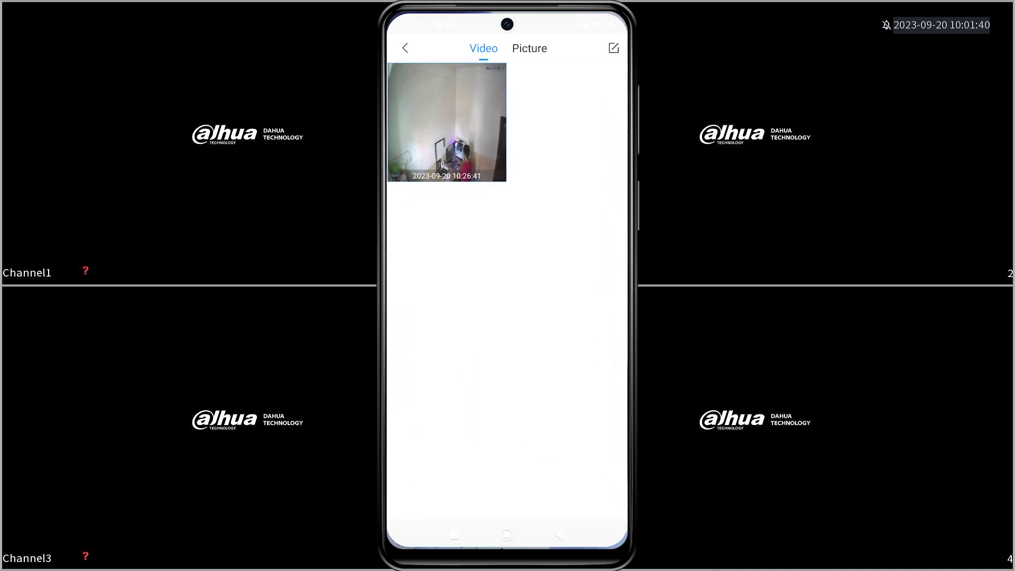
click(405, 48)
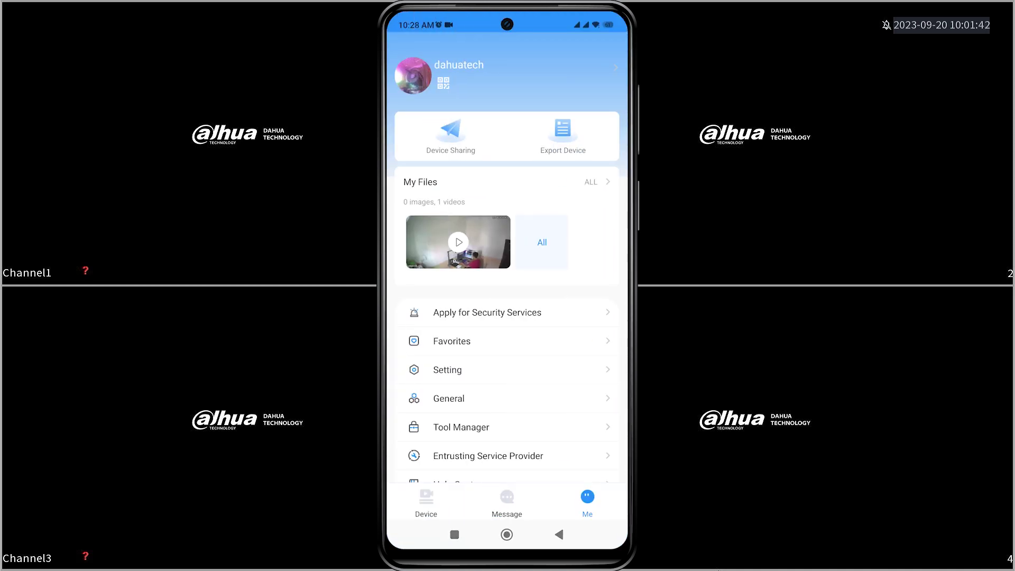